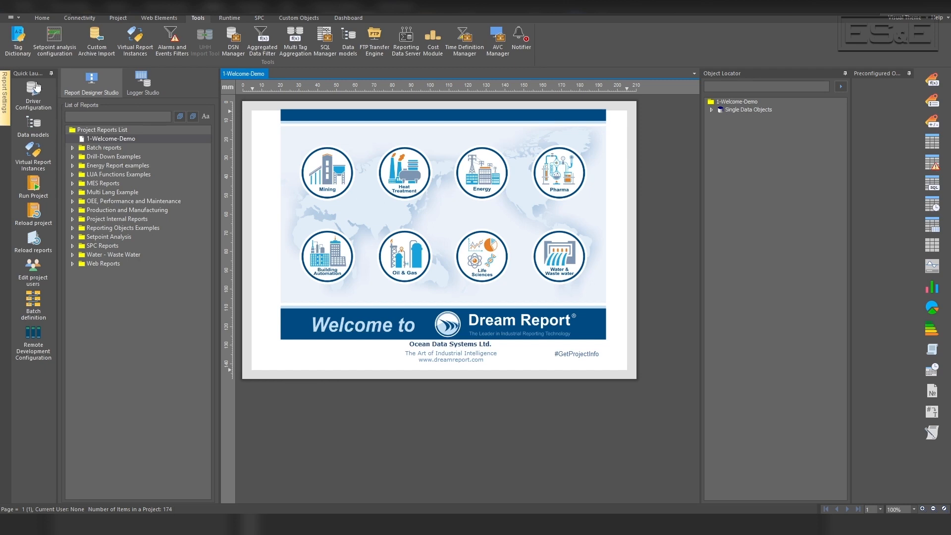
Start a new Rockwell PLC real-time values driver in the communication configuration and give it the logical name Echo.
left_click(30, 94)
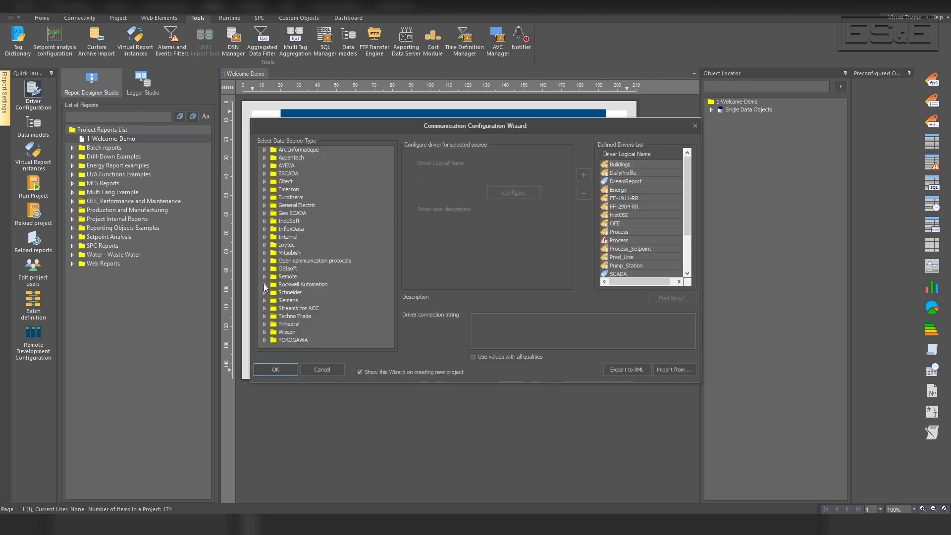
left_click(264, 284)
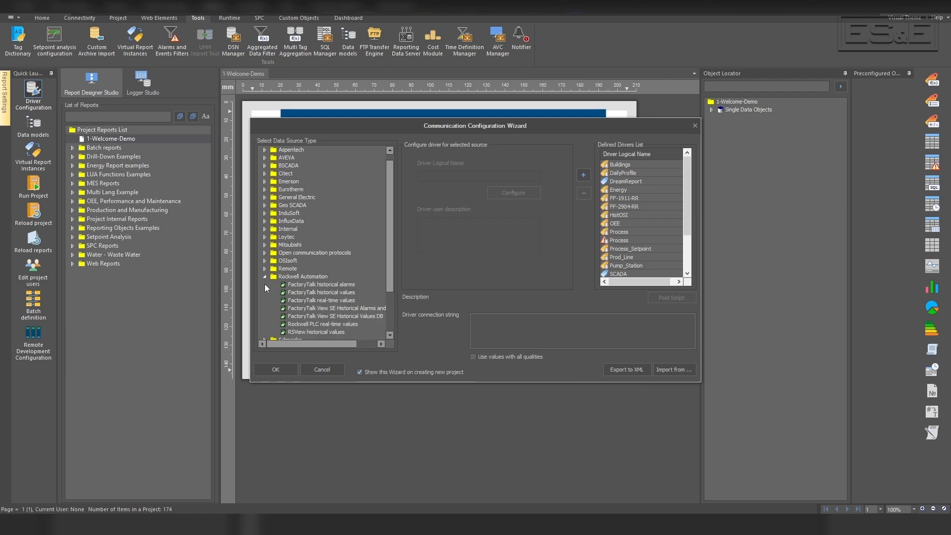
left_click(313, 324)
left_click(439, 177)
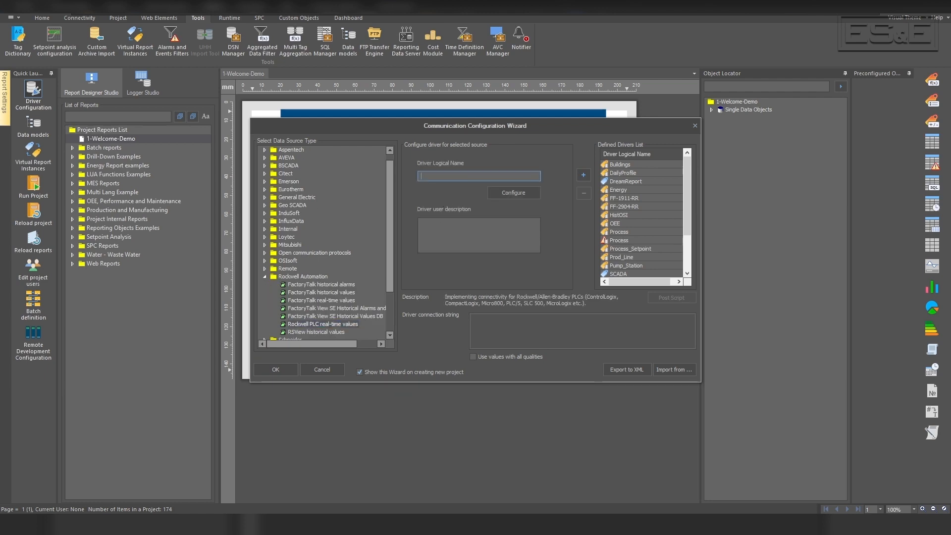
type("Echo")
Configure the Echo driver with gateway IP 192.168.10.202, path 1,0 and CPU type ControlLogix/CompactLogix PLC, and test the connection.
left_click(506, 195)
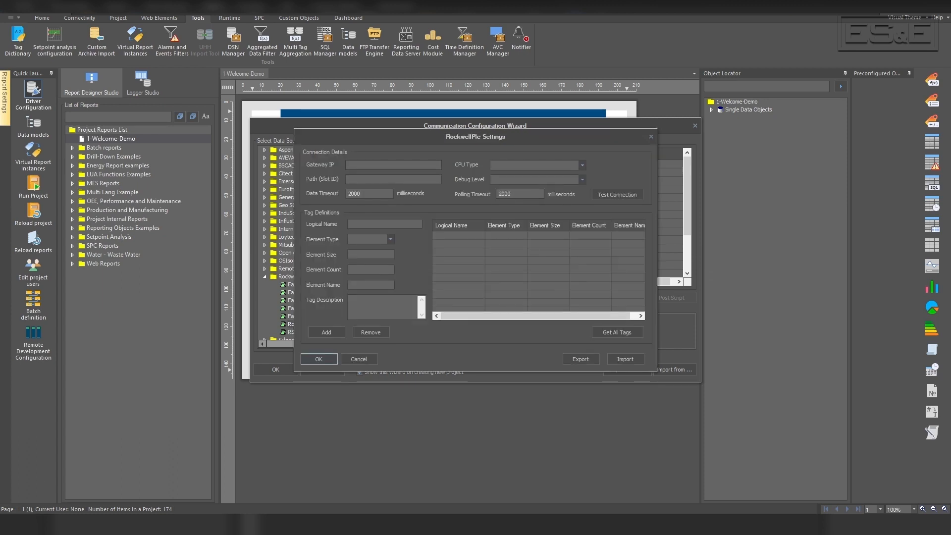
left_click(388, 160)
type("192.168.10.202")
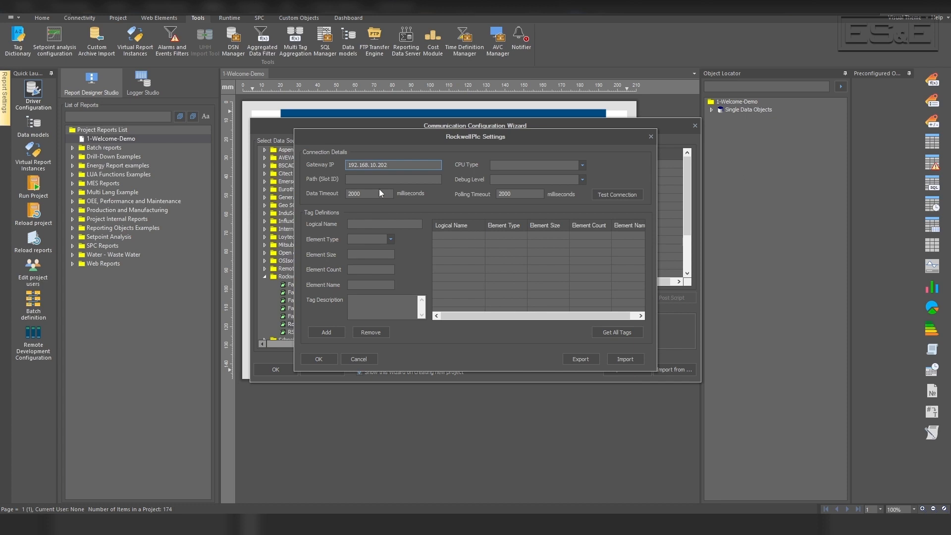
left_click(352, 180)
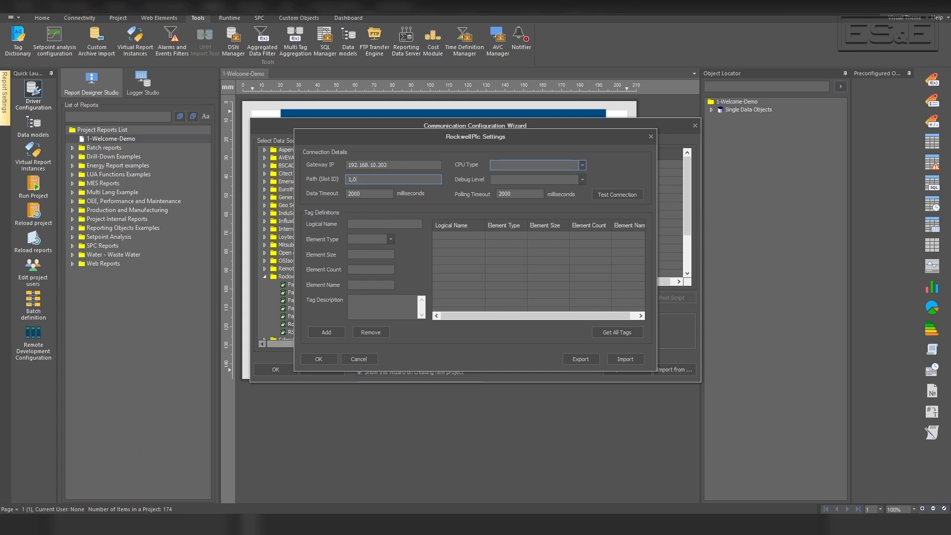
left_click(582, 166)
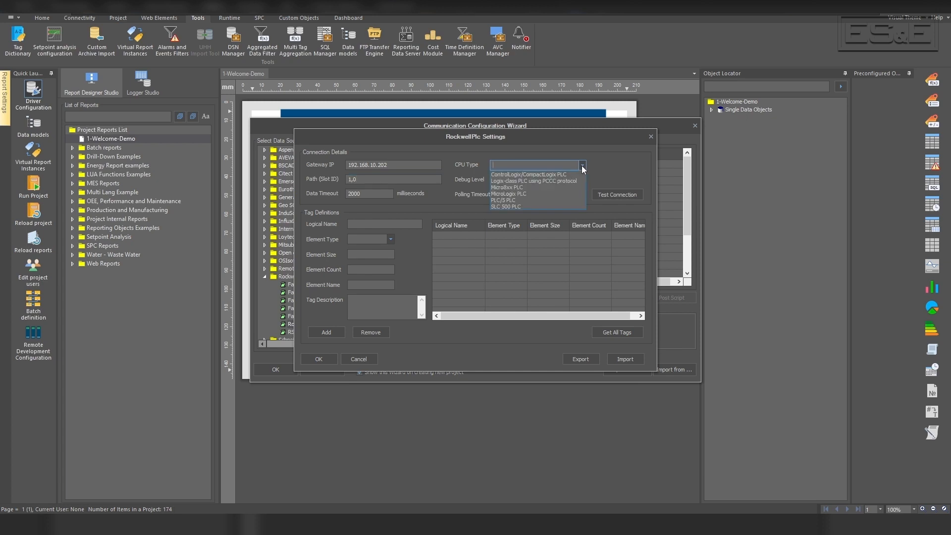
left_click(552, 175)
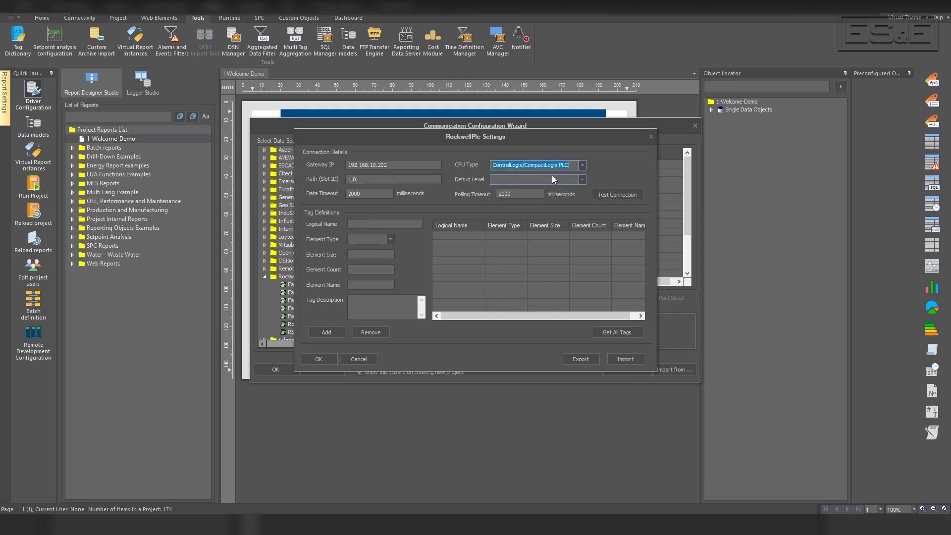
left_click(614, 194)
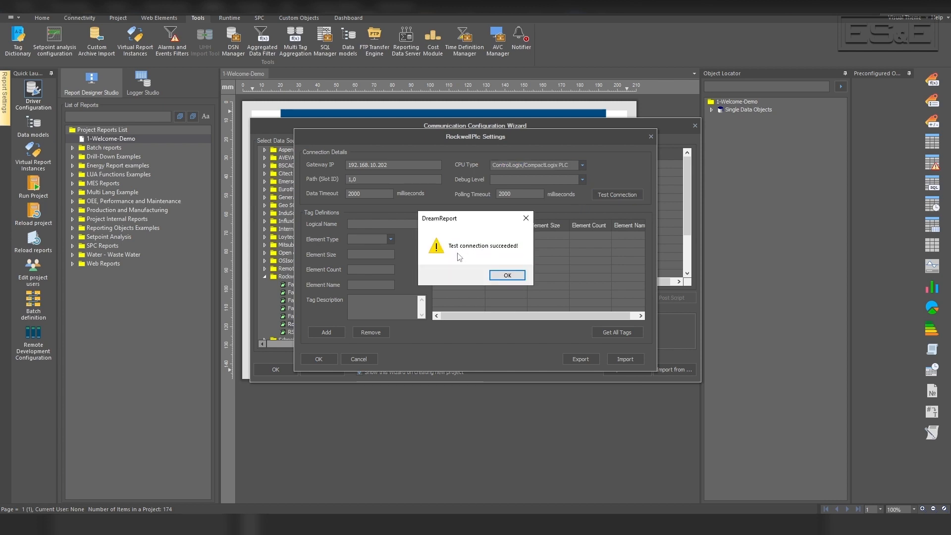
left_click(510, 276)
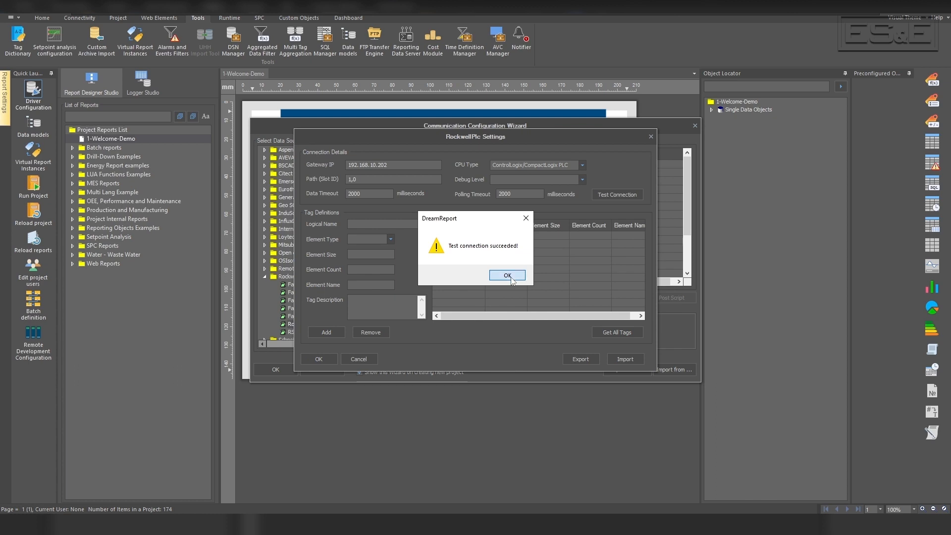
Retrieve all tags from the PLC and save the Echo driver configuration.
left_click(622, 331)
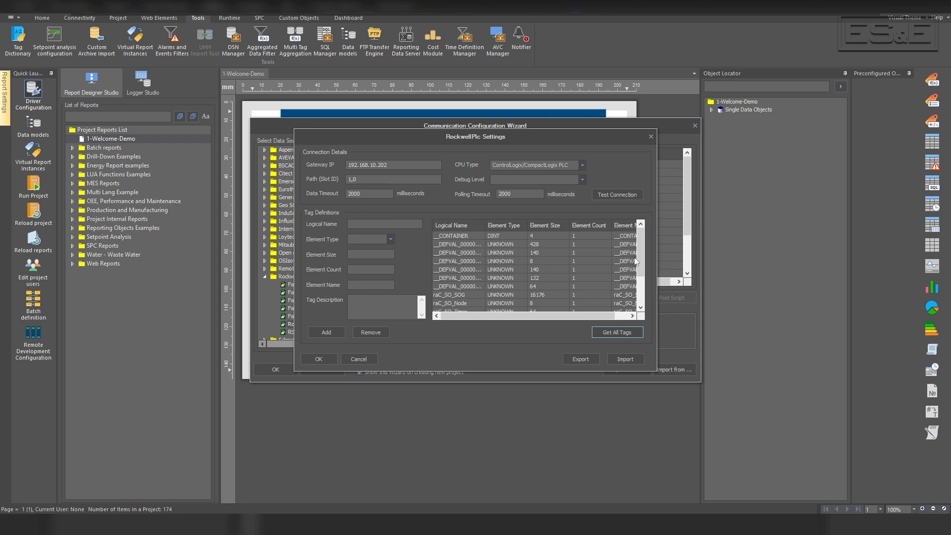
left_click_drag(644, 252, 641, 292)
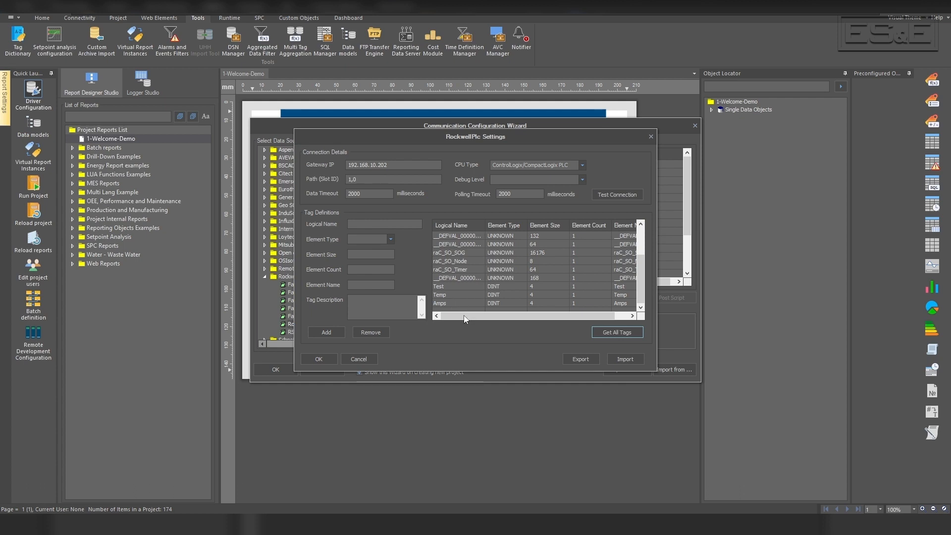
left_click(328, 362)
left_click(279, 370)
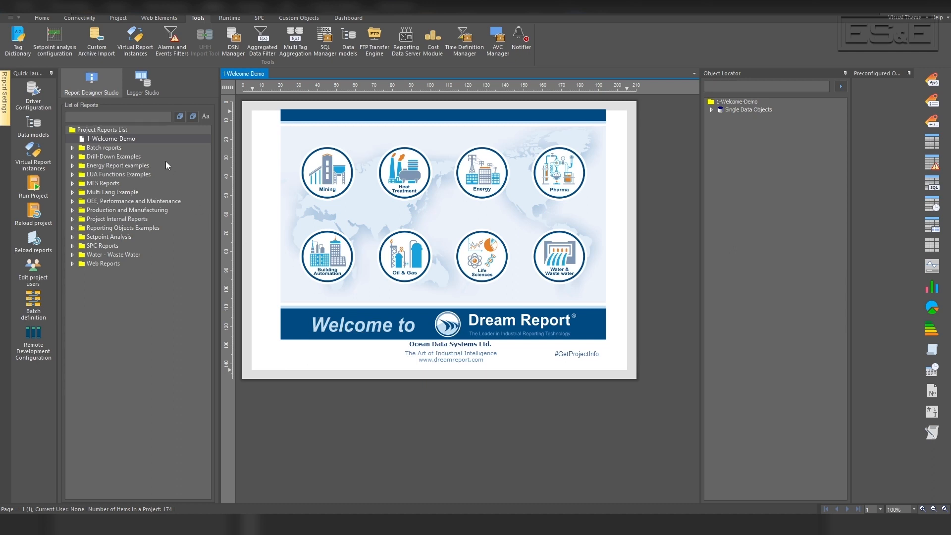
Create a new report directly under the Project Reports List and enable Web as a report target.
right_click(97, 129)
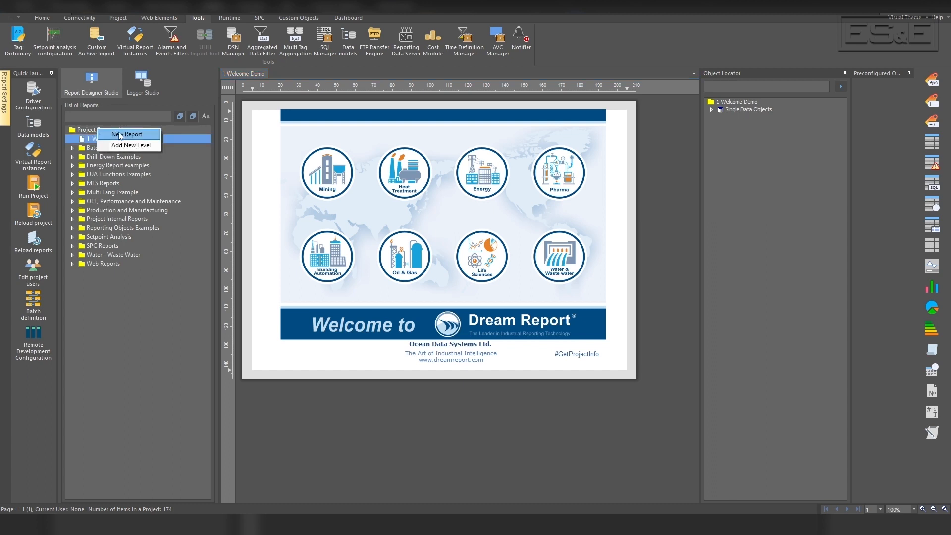
left_click(140, 137)
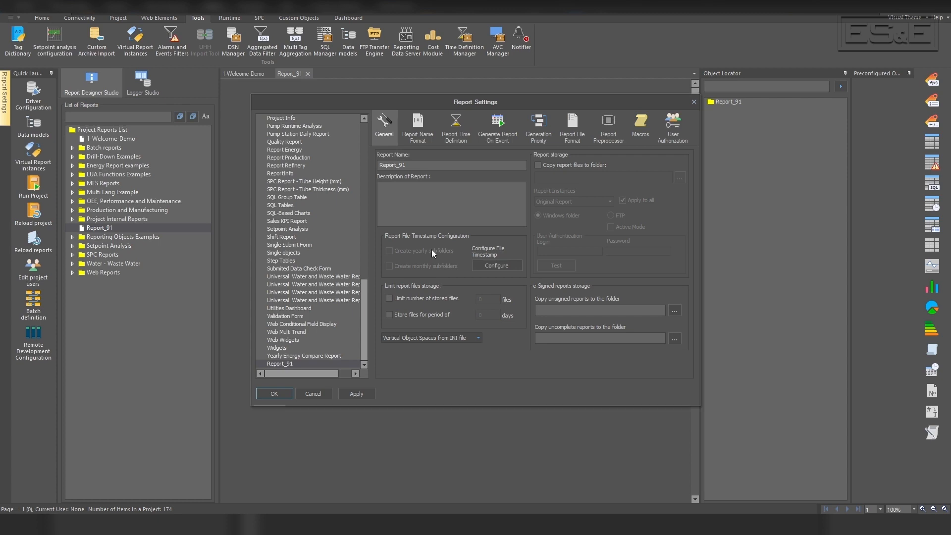
left_click(576, 124)
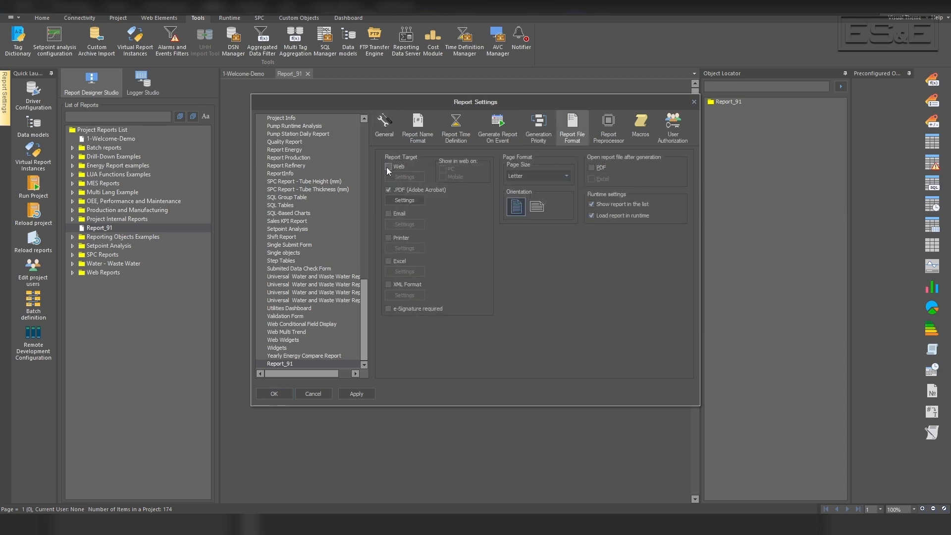
left_click(388, 167)
Enable auto refresh every 5 seconds for the report's Web target and save the report settings.
left_click(411, 178)
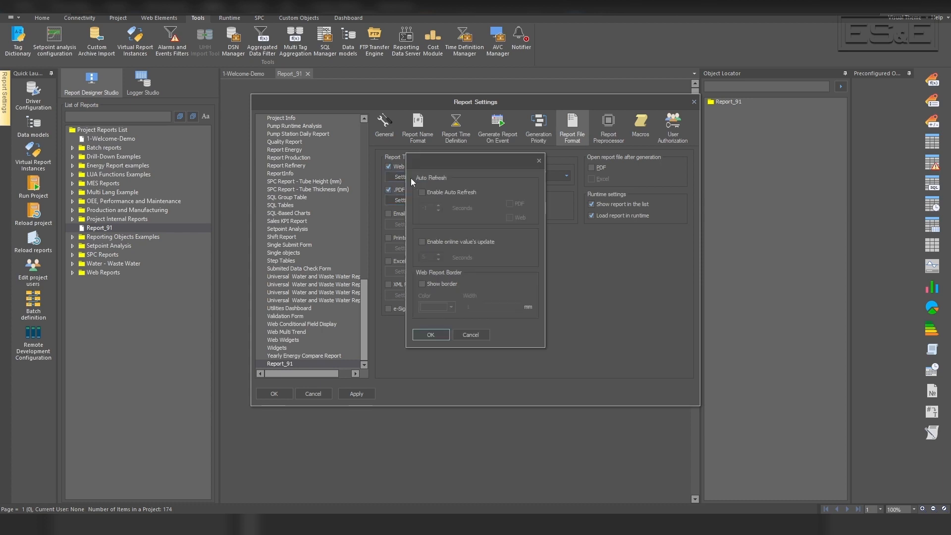
left_click(423, 192)
left_click(439, 205)
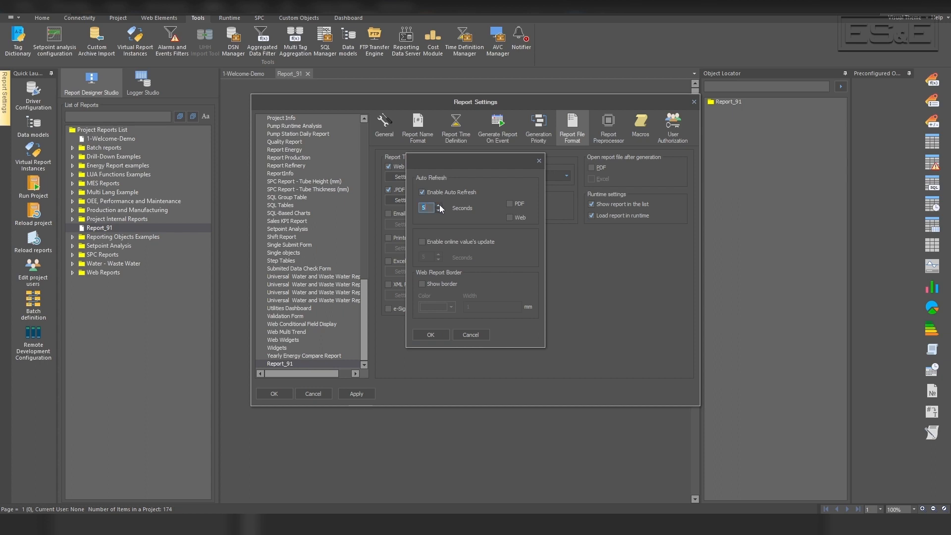
left_click(508, 218)
left_click(430, 335)
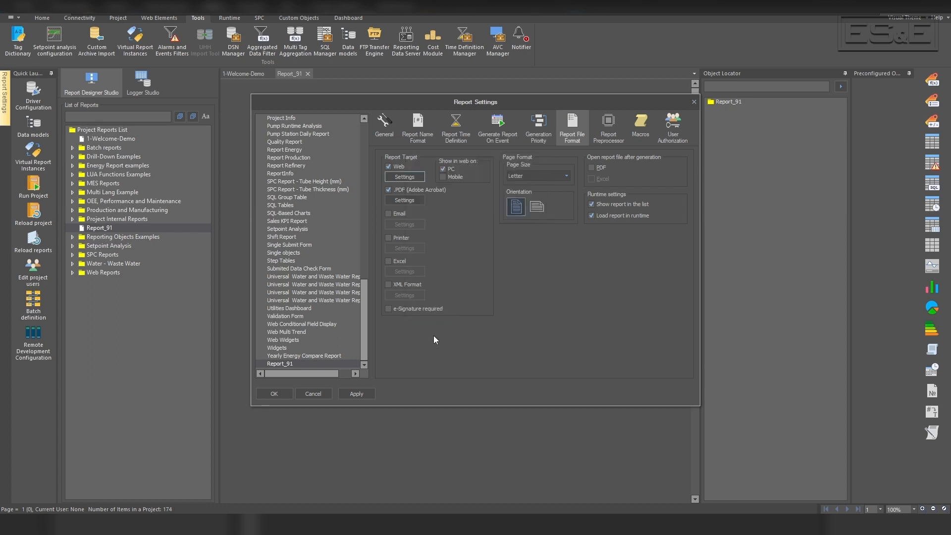
left_click(368, 395)
left_click(274, 396)
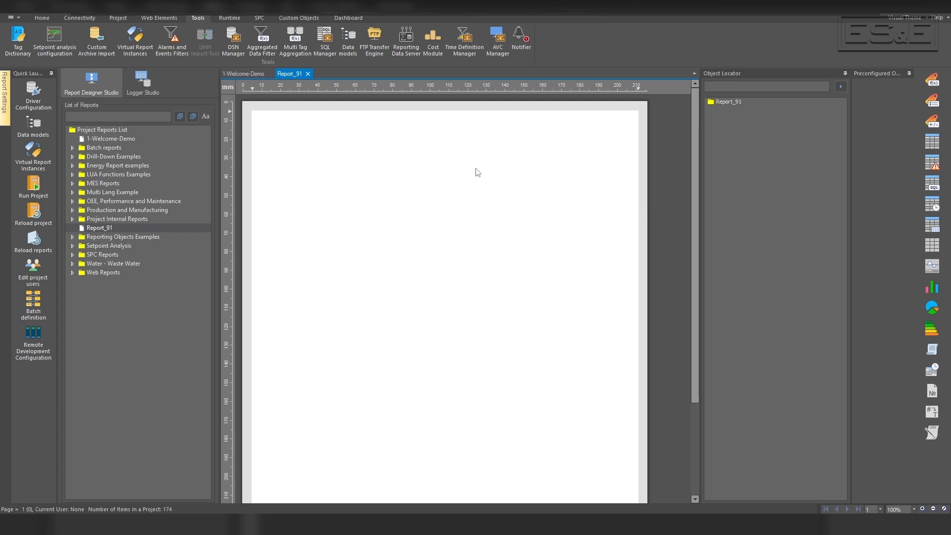
Place an Expression Data object near the upper-left corner of the report page and name it EChoAmps.
left_click(931, 122)
left_click_drag(284, 153, 392, 170)
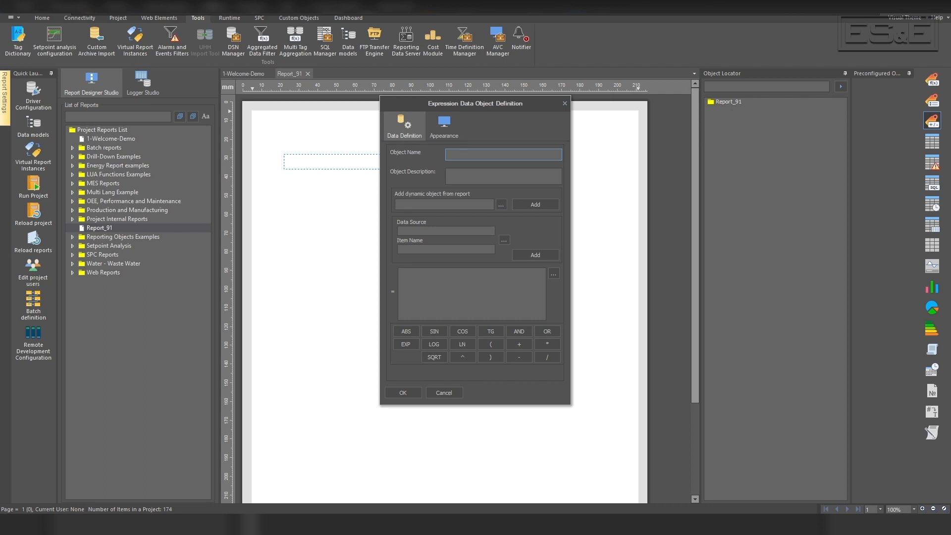
type("EChoAmps")
Add the Amps item from the Echo data source to the EChoAmps expression and confirm the object definition.
left_click(504, 241)
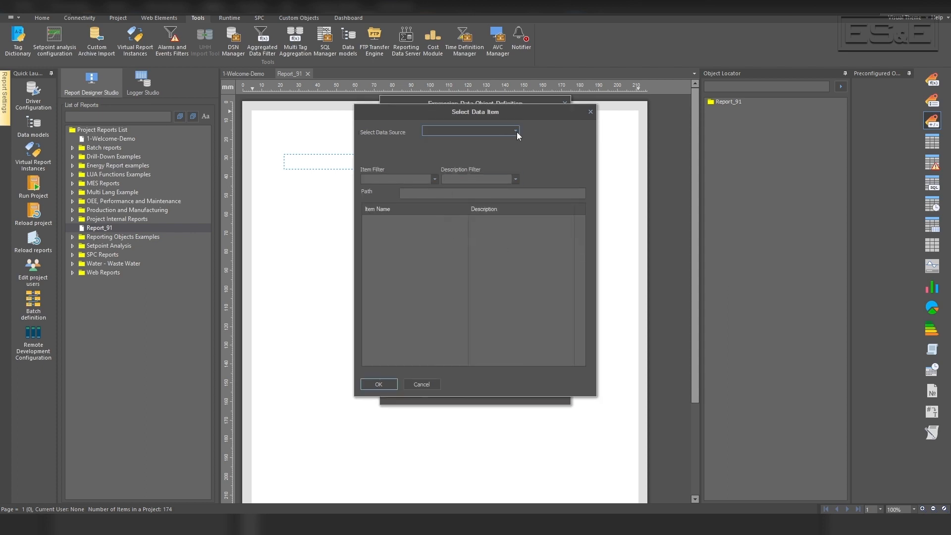
left_click(517, 131)
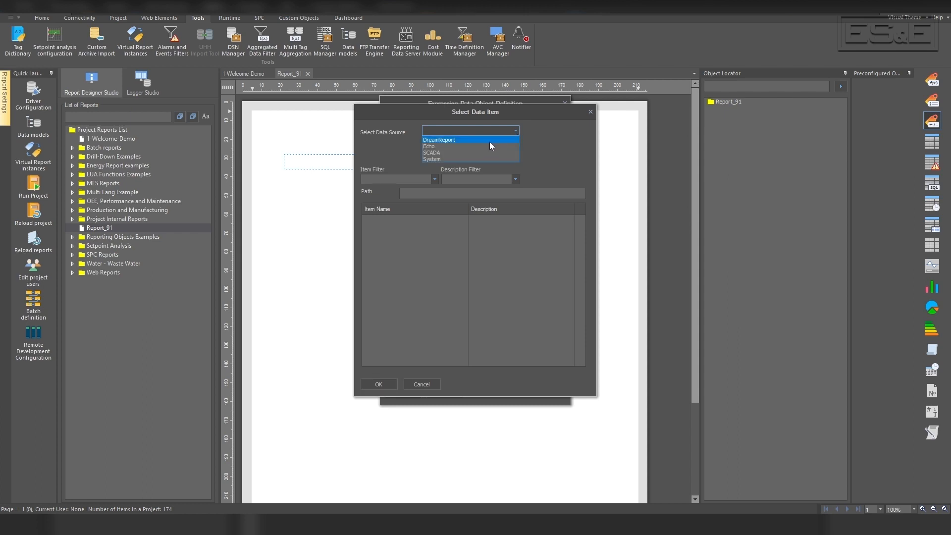
left_click(478, 147)
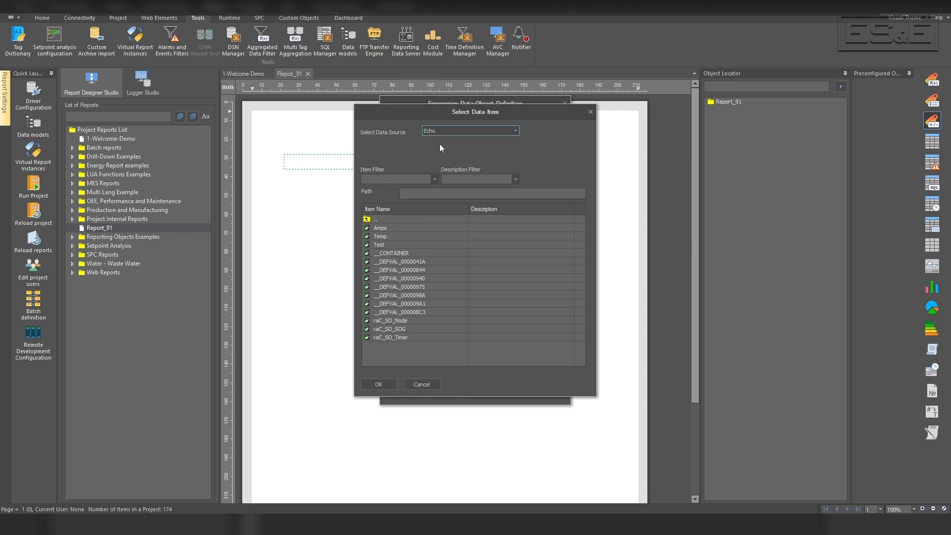
left_click(384, 229)
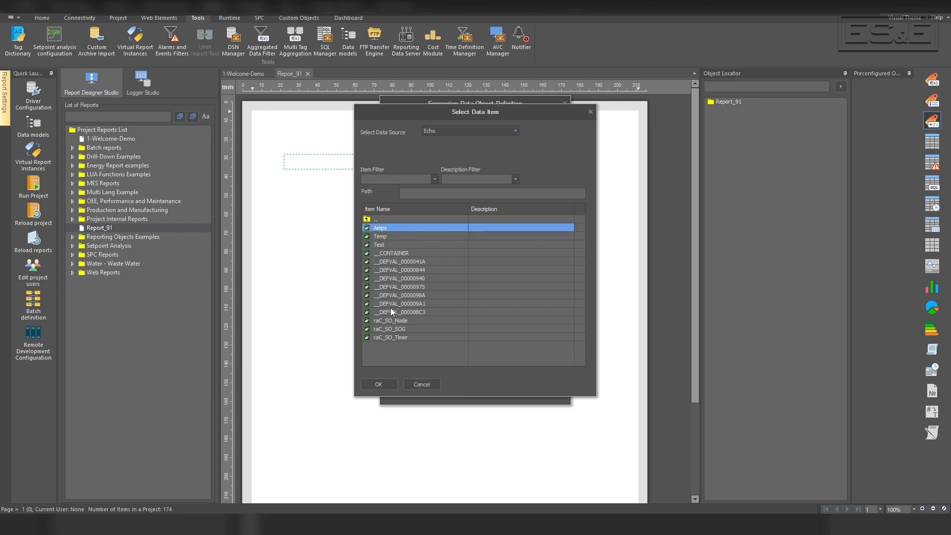
left_click(383, 385)
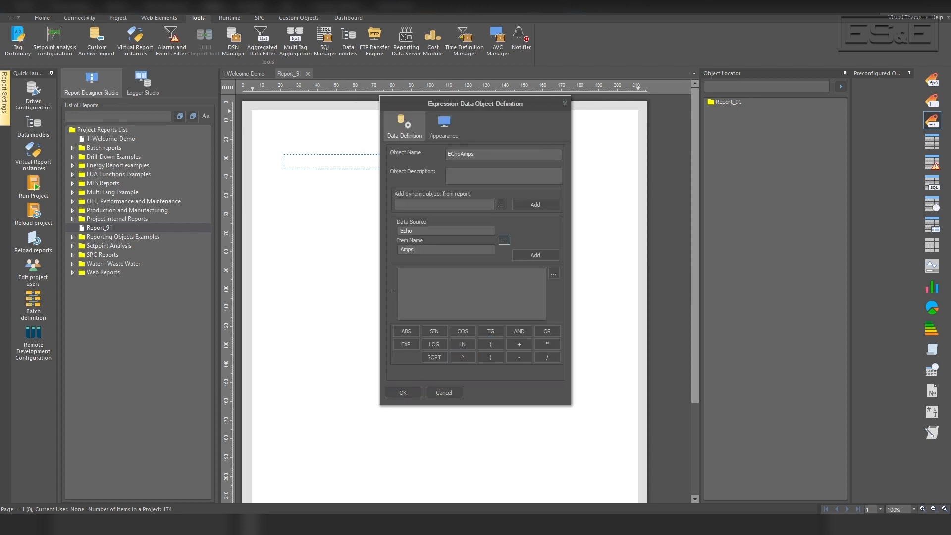
left_click(534, 255)
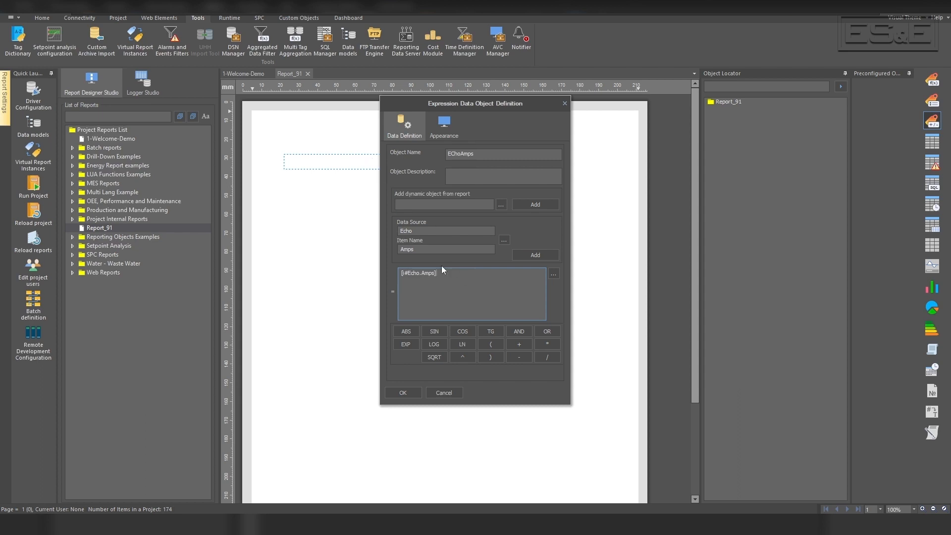
left_click(403, 393)
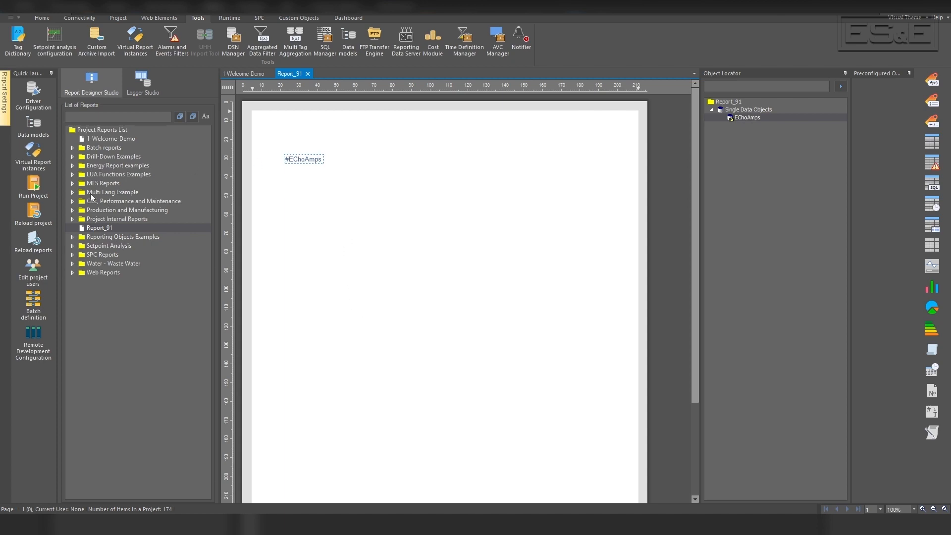
Run the project, saving the changes first.
left_click(32, 187)
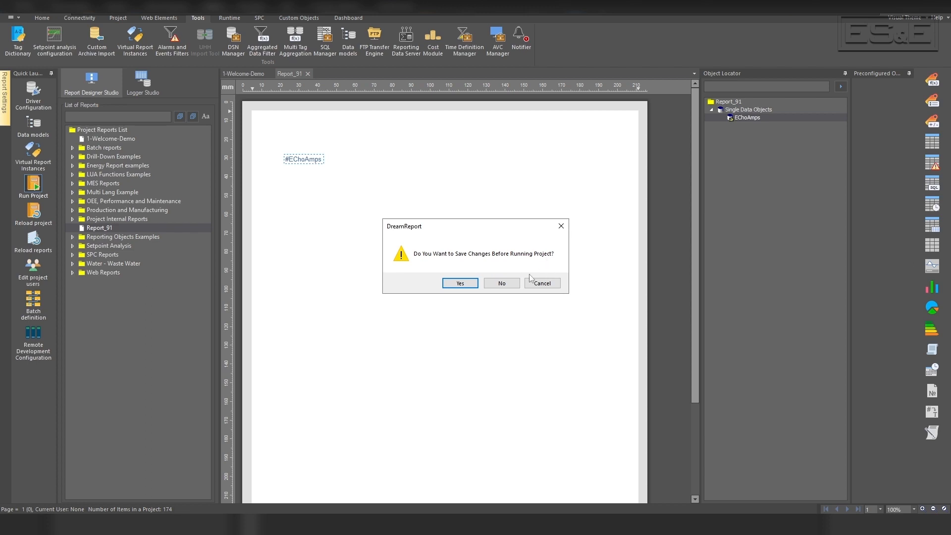
left_click(460, 283)
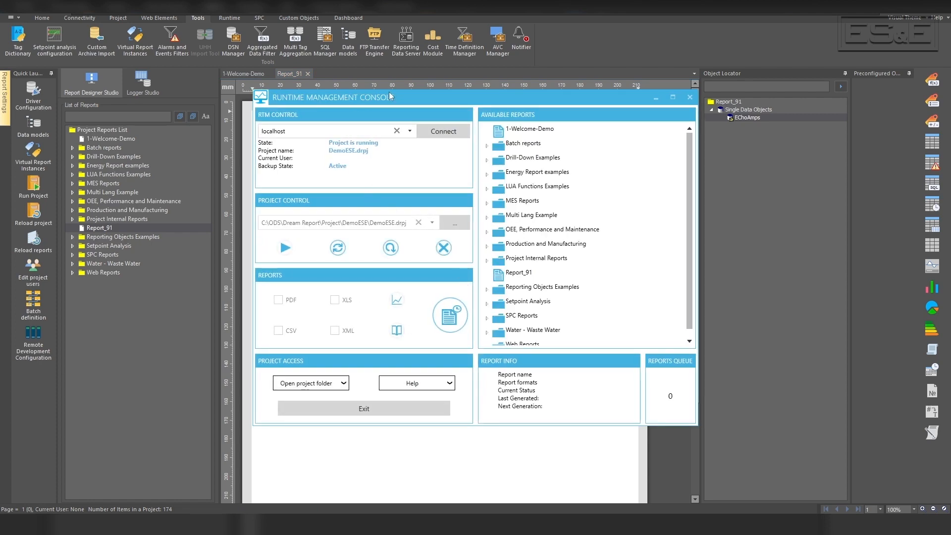
Open the generated PDF of Report_91 from the available reports in the Runtime Management Console, view it and close it.
left_click(519, 274)
right_click(519, 277)
left_click(545, 285)
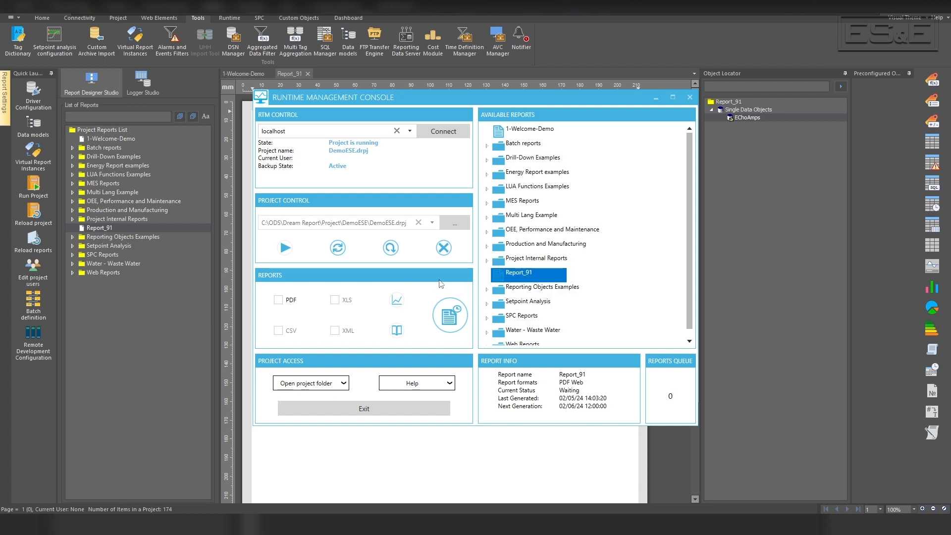
right_click(529, 278)
left_click(558, 300)
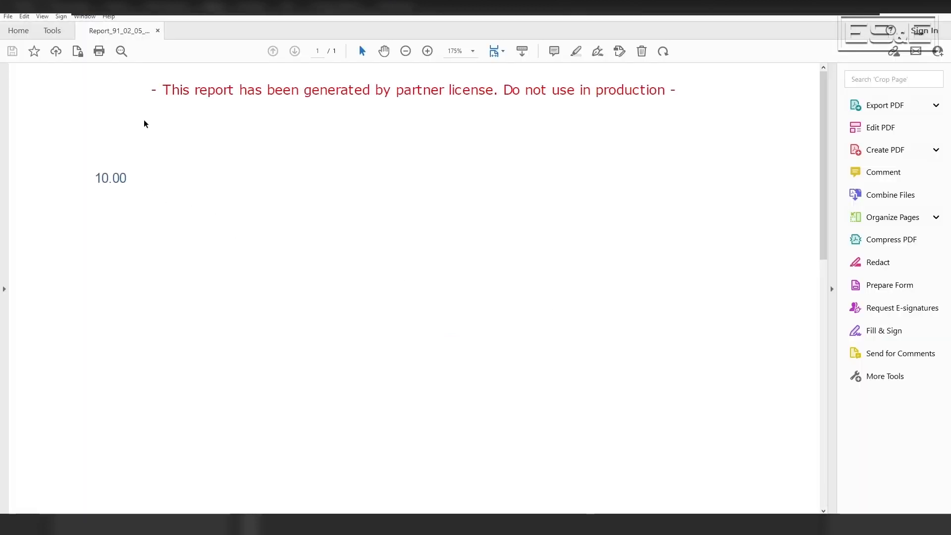
left_click(942, 9)
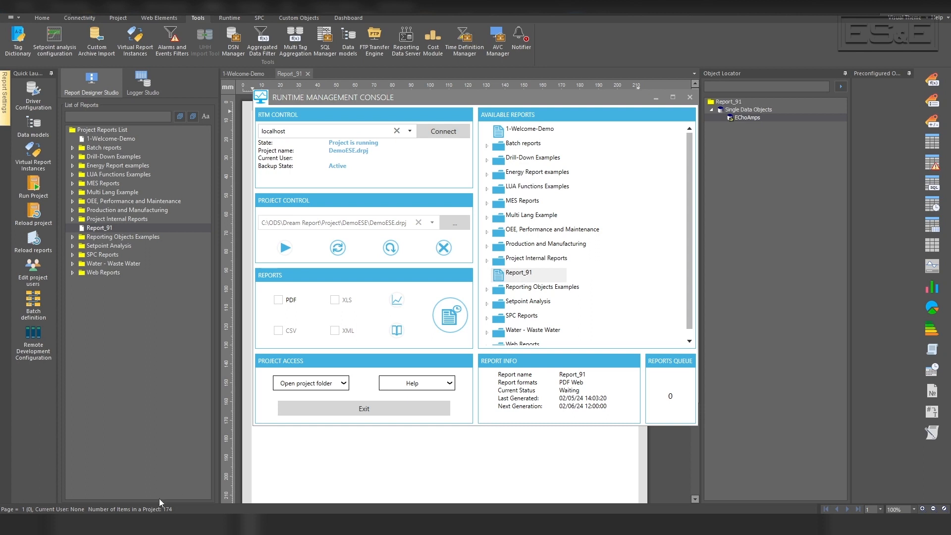
Switch to the DemoESE web portal in the browser and open the web version of Report_91.
left_click(252, 524)
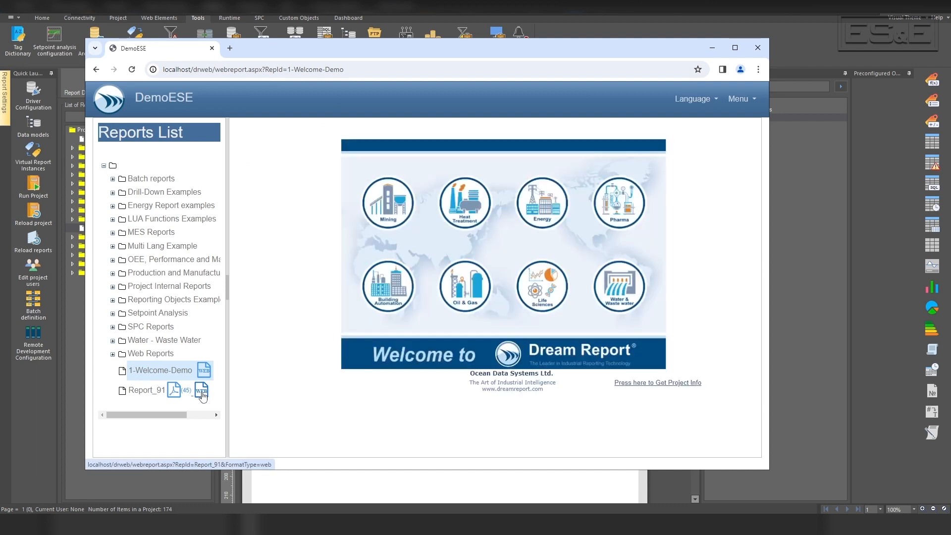
left_click(202, 395)
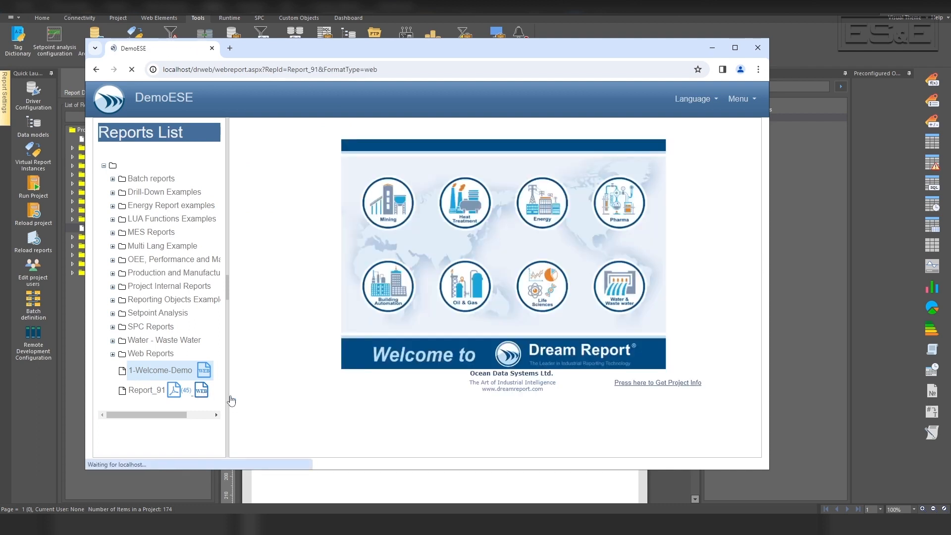